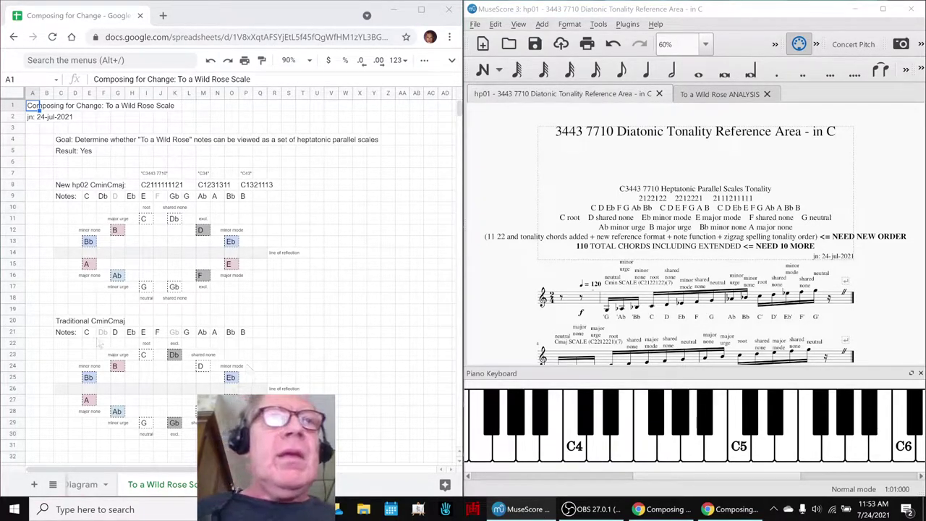
Point out the Traditional CminCmaj diagram and its Gb note.
{"action": "left_click", "coordinate": [62, 322]}
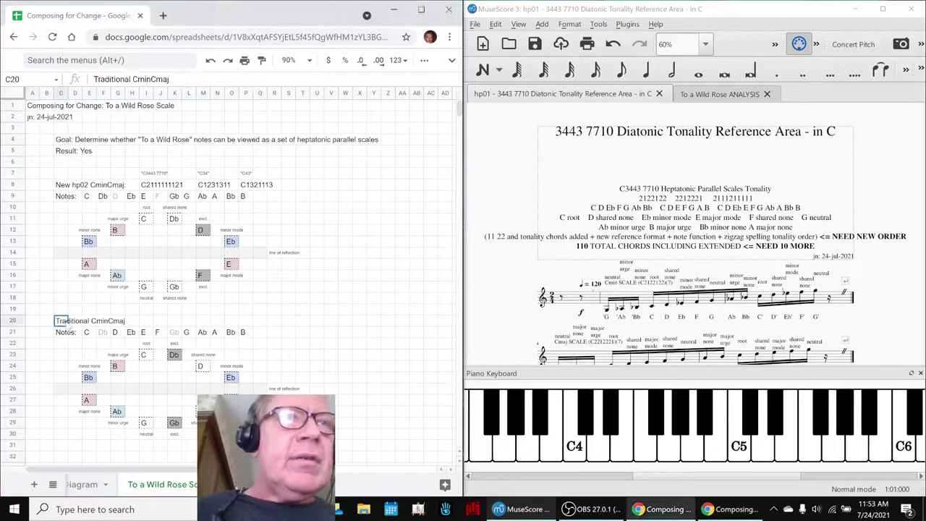
{"action": "scroll", "coordinate": [67, 327], "scroll_direction": "down", "scroll_amount": 1}
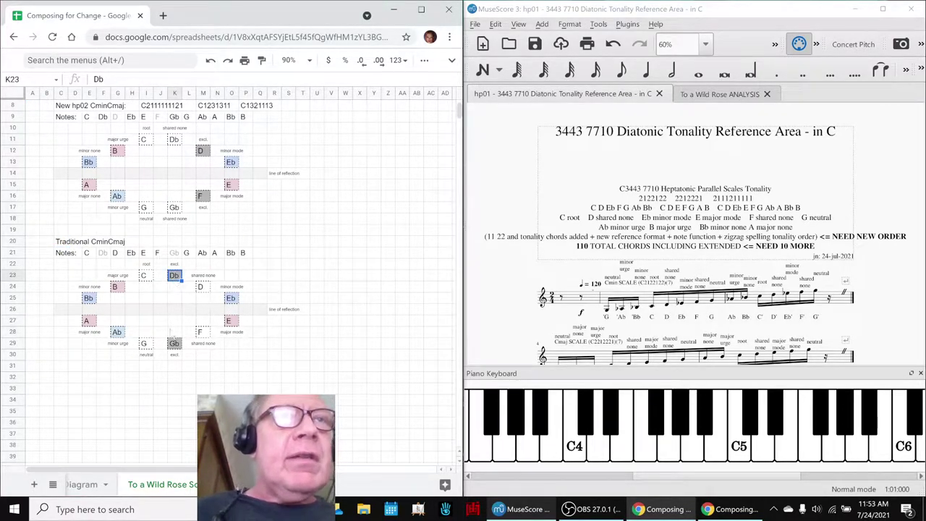
{"action": "left_click", "coordinate": [175, 341]}
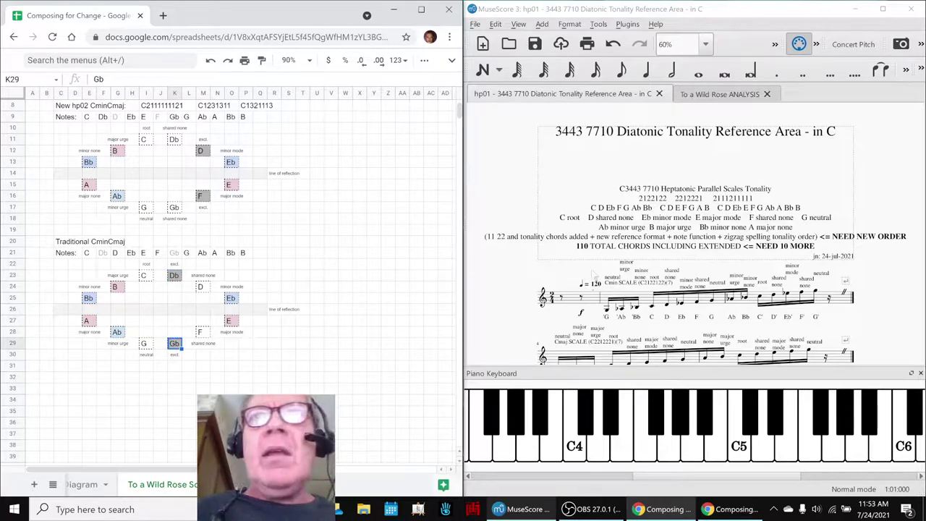
Select the entire reference score and sound its F#4 note.
{"action": "left_click", "coordinate": [569, 307]}
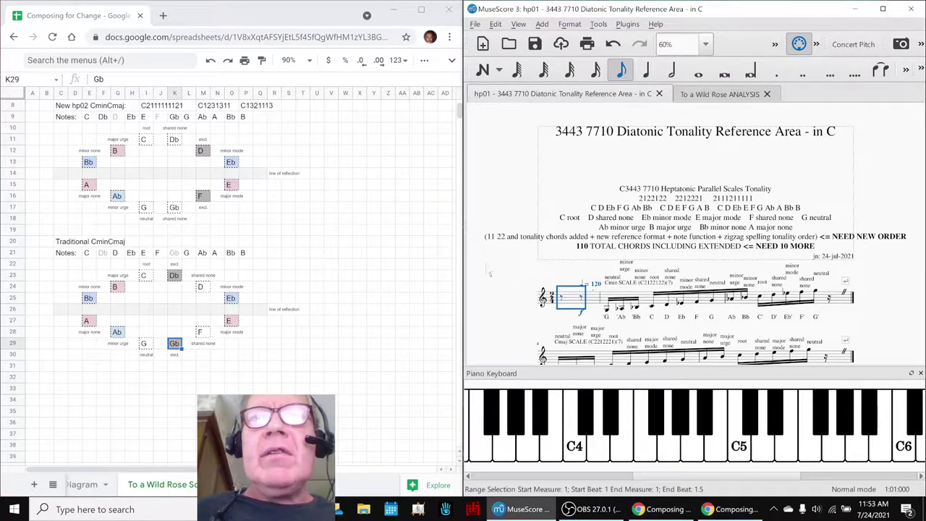
{"action": "left_click", "coordinate": [488, 271]}
{"action": "key", "text": "ctrl+a"}
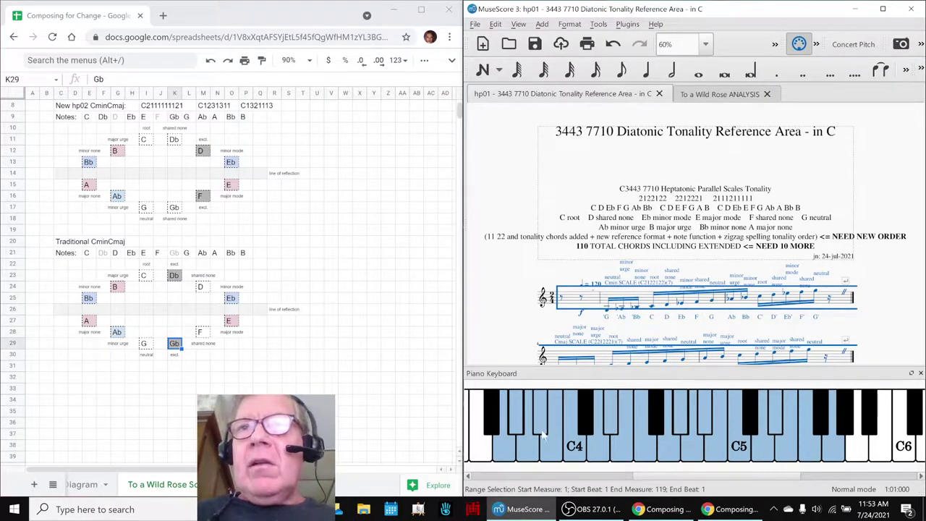
{"action": "scroll", "coordinate": [670, 282], "scroll_direction": "down", "scroll_amount": 3}
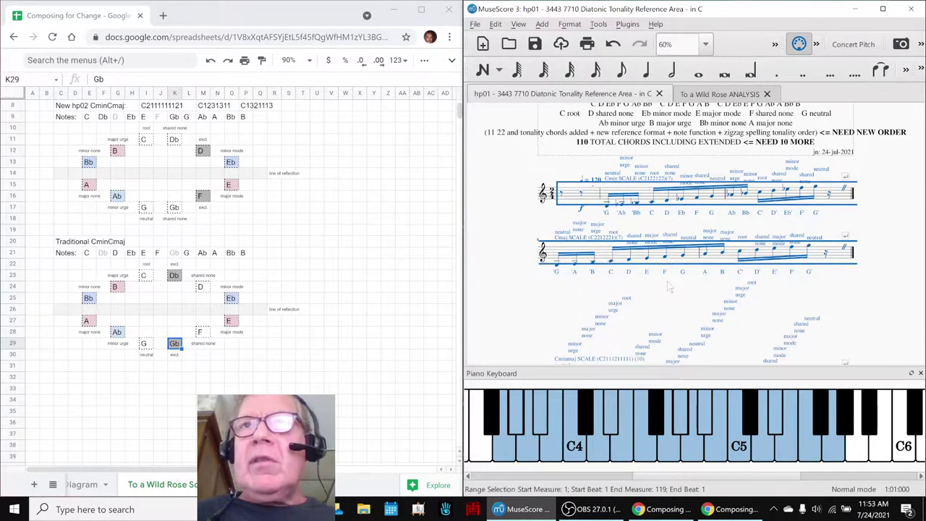
{"action": "scroll", "coordinate": [661, 277], "scroll_direction": "down", "scroll_amount": 3}
{"action": "scroll", "coordinate": [658, 276], "scroll_direction": "down", "scroll_amount": 3}
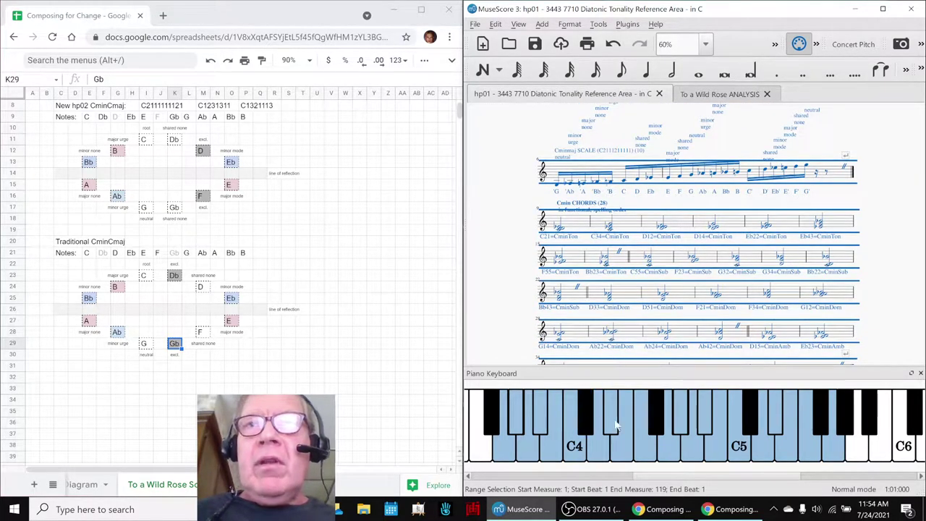
{"action": "left_click", "coordinate": [656, 422]}
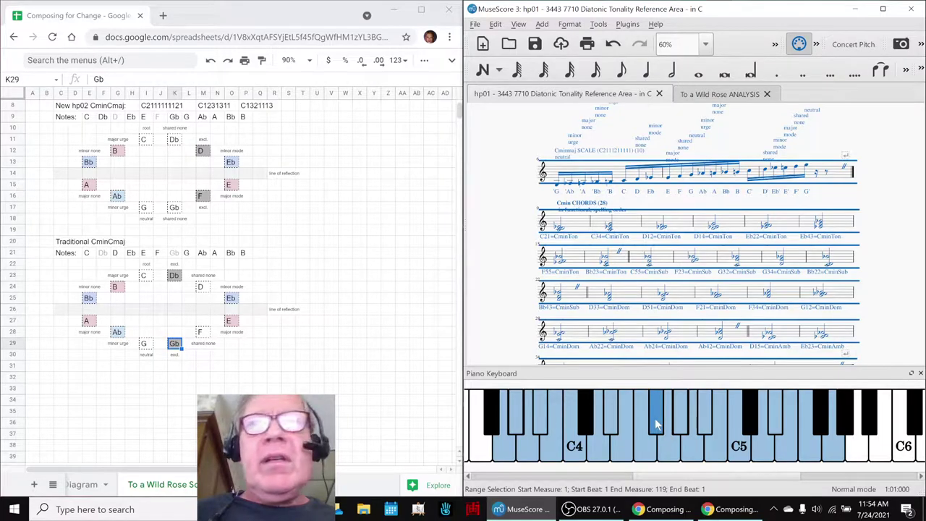
Point out the Db and Gb notes in the traditional diagram, then clear the score selection.
{"action": "left_click", "coordinate": [174, 276]}
{"action": "left_click", "coordinate": [174, 344]}
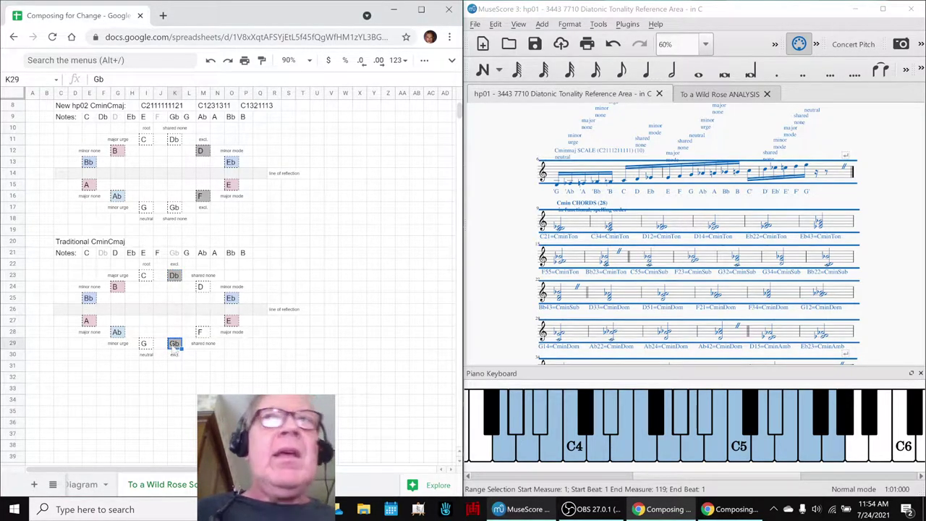
{"action": "left_click", "coordinate": [521, 212]}
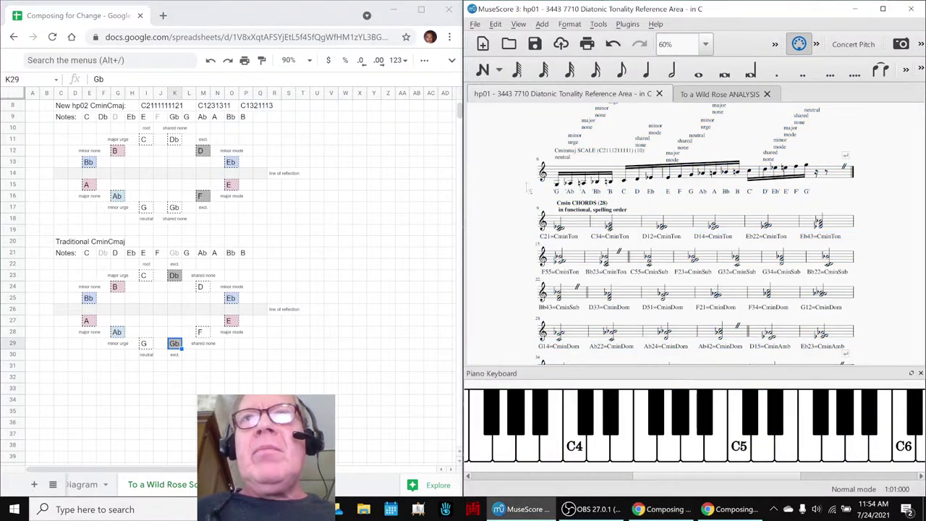
Switch to the To a Wild Rose ANALYSIS score, comparing the traditional Db with the new diagram's grey D.
{"action": "left_click", "coordinate": [690, 102]}
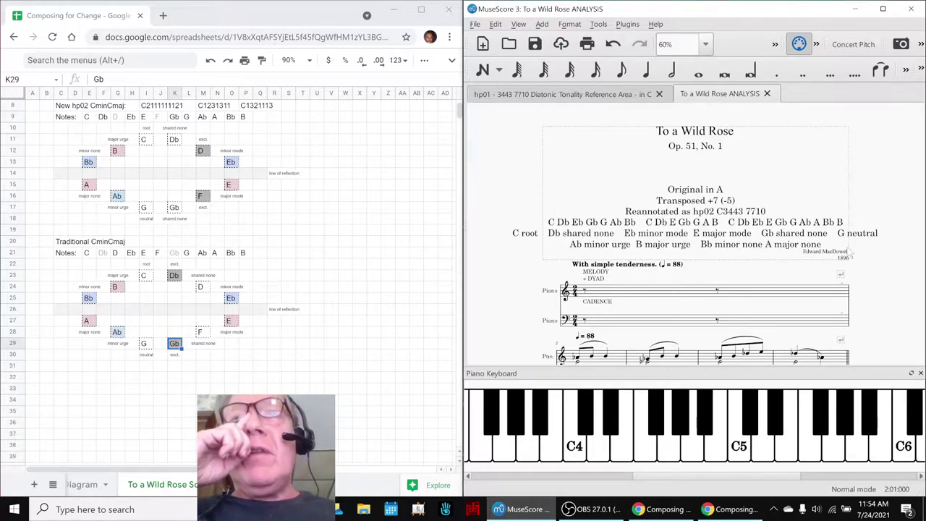
{"action": "scroll", "coordinate": [852, 252], "scroll_direction": "down", "scroll_amount": 2}
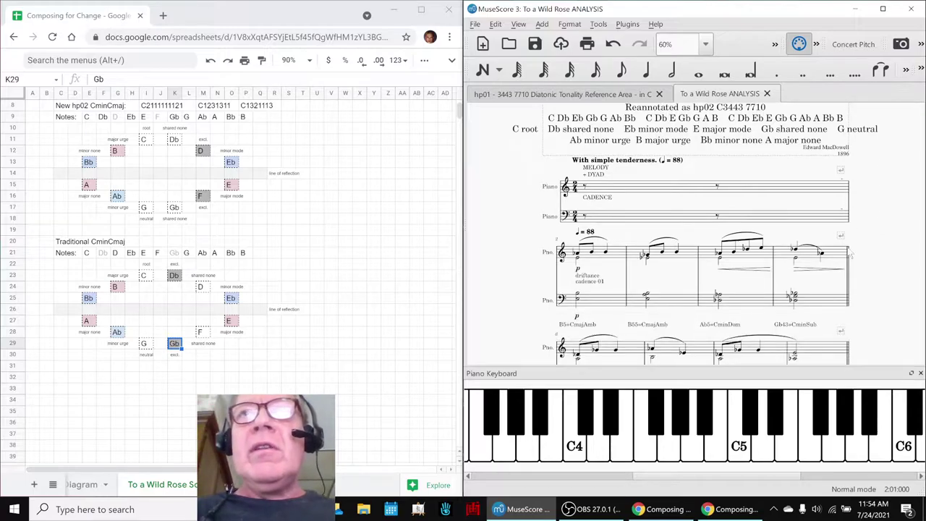
{"action": "scroll", "coordinate": [852, 253], "scroll_direction": "up", "scroll_amount": 1}
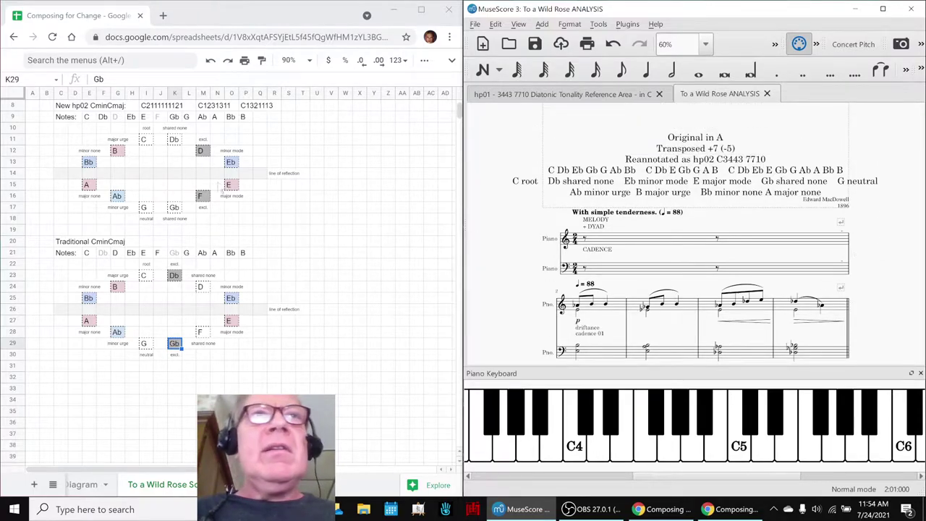
{"action": "left_click", "coordinate": [174, 276]}
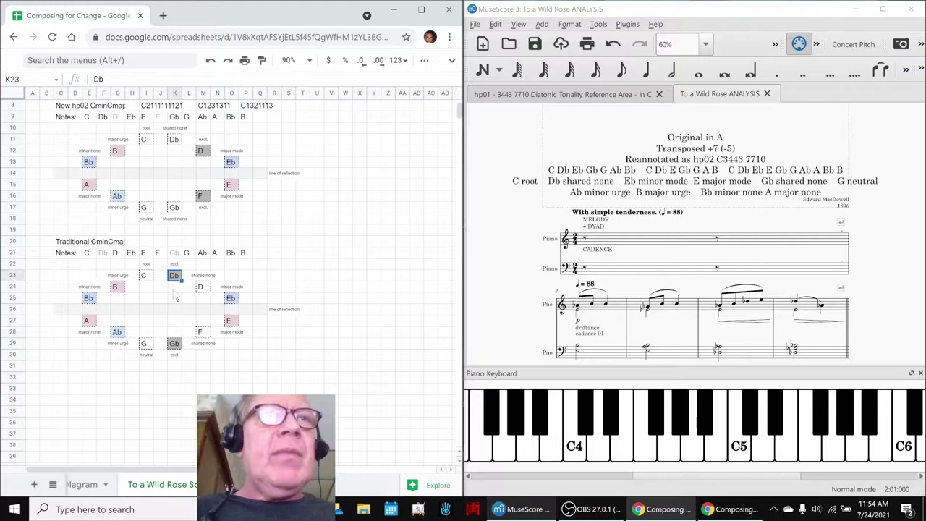
{"action": "scroll", "coordinate": [178, 279], "scroll_direction": "up", "scroll_amount": 2}
{"action": "left_click", "coordinate": [201, 233]}
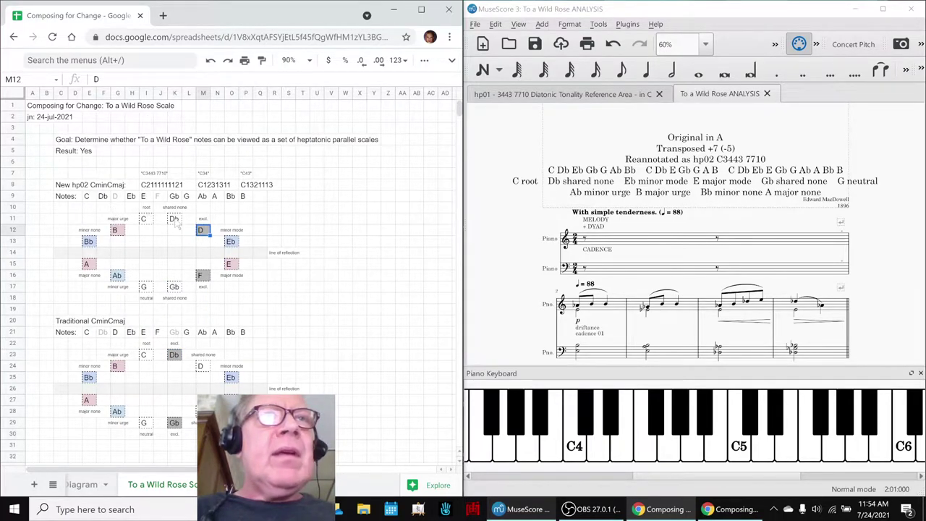
{"action": "left_click", "coordinate": [504, 350]}
{"action": "key", "text": "ctrl+a"}
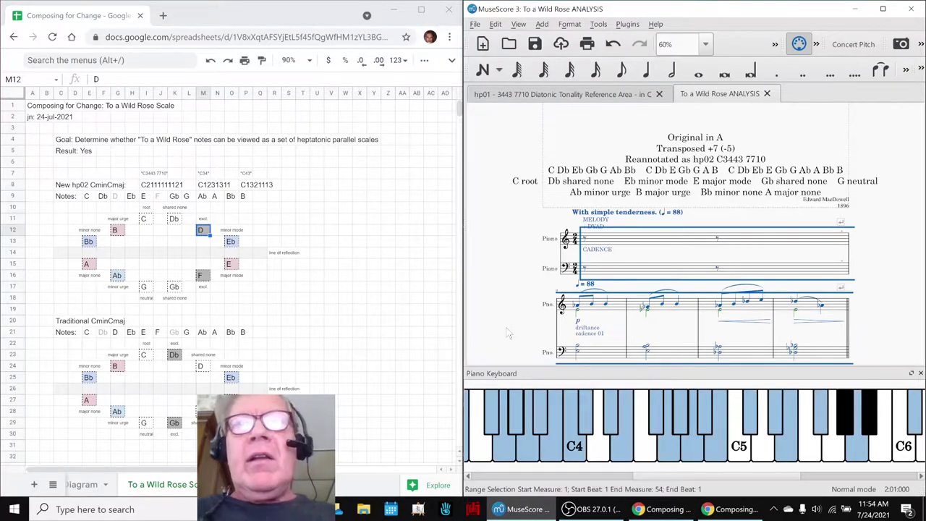
{"action": "left_click", "coordinate": [598, 456]}
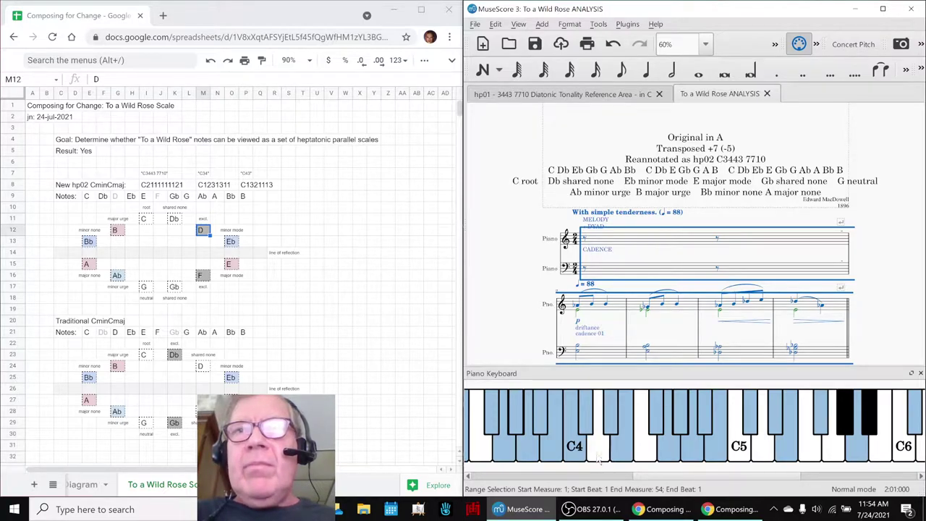
{"action": "left_click", "coordinate": [649, 457]}
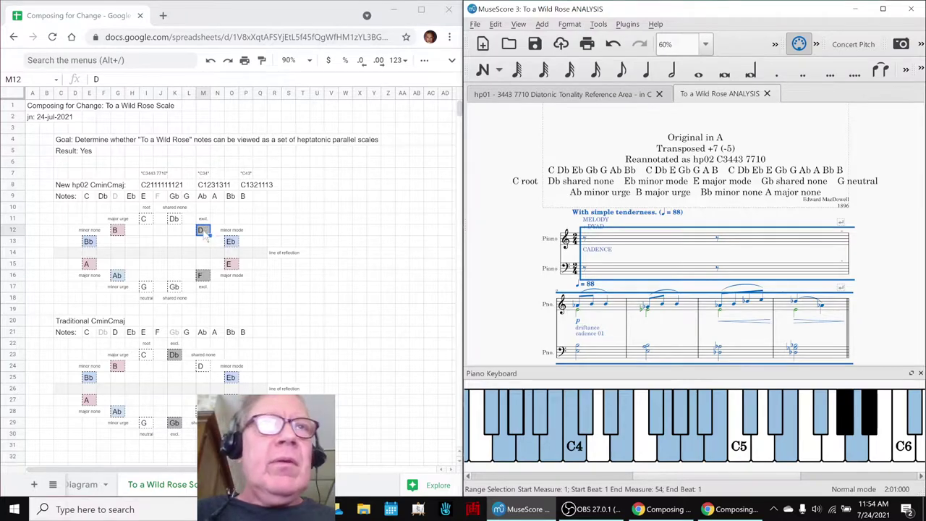
{"action": "left_click", "coordinate": [205, 233]}
{"action": "key", "text": "Down"}
{"action": "key", "text": "Down"}
{"action": "key", "text": "Down"}
{"action": "key", "text": "Down"}
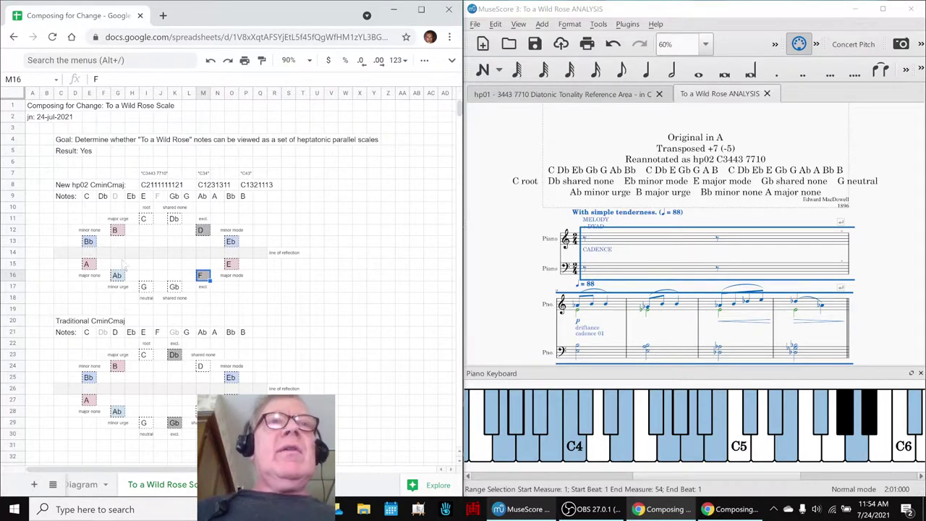
{"action": "left_click", "coordinate": [148, 190]}
{"action": "left_click", "coordinate": [499, 273]}
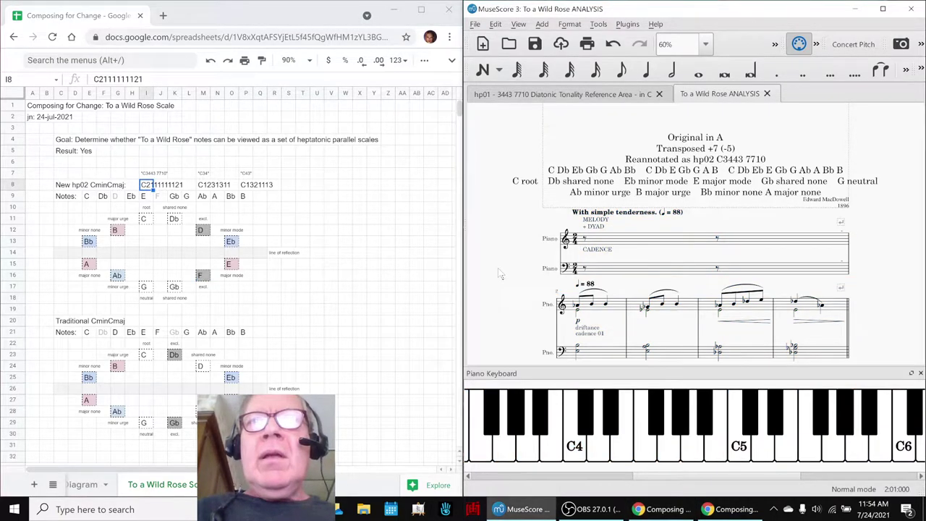
{"action": "left_click", "coordinate": [582, 511]}
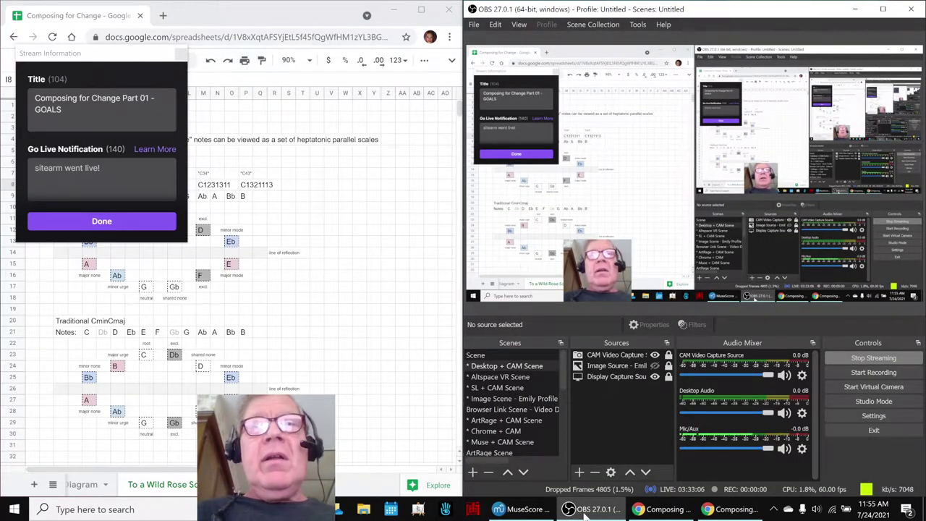
{"action": "left_click", "coordinate": [522, 509]}
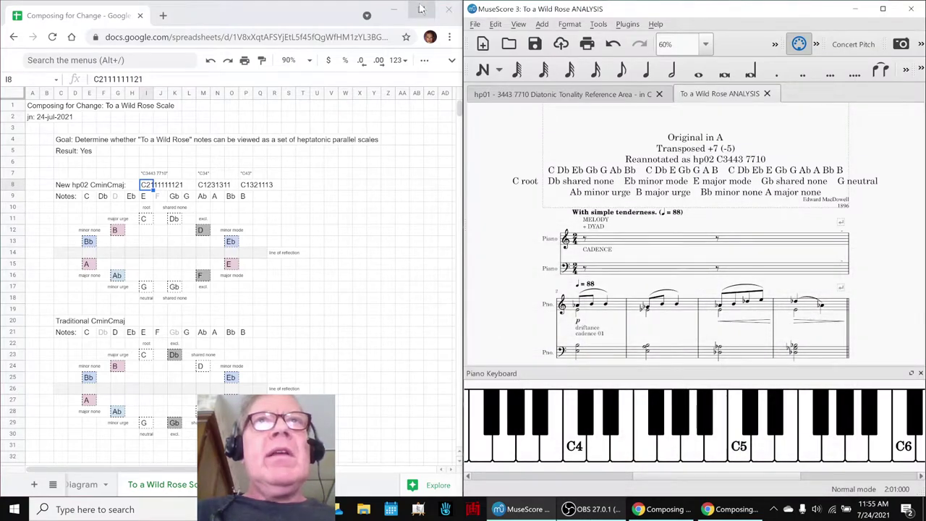
On the Napkin Diagram sheet, go through the funky chords, extended chords and MacDowell 10-note scale notes.
{"action": "key", "text": "ctrl+shift+Page_Up"}
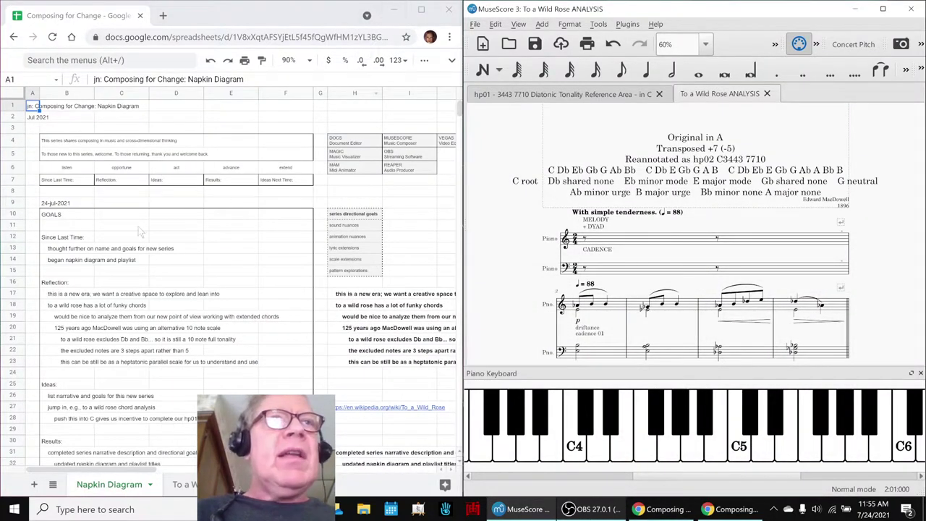
{"action": "left_click", "coordinate": [102, 301]}
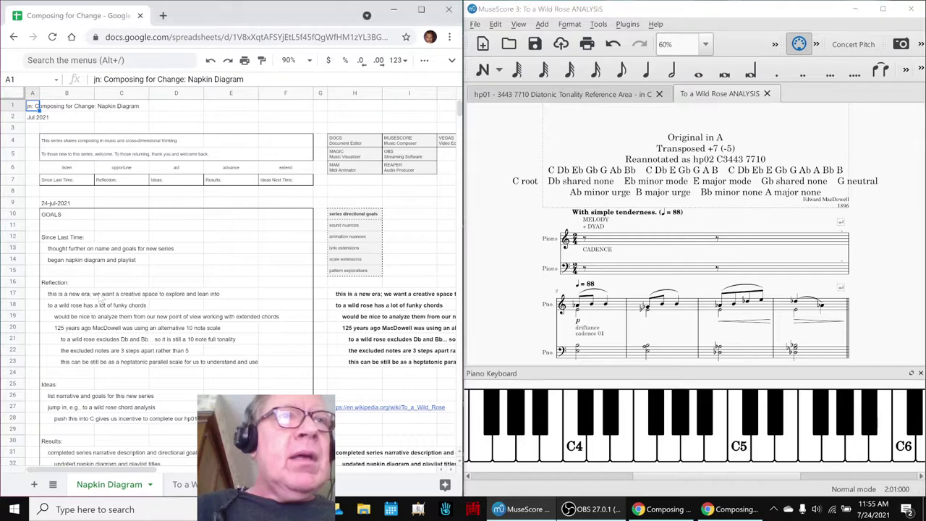
{"action": "left_click", "coordinate": [67, 308]}
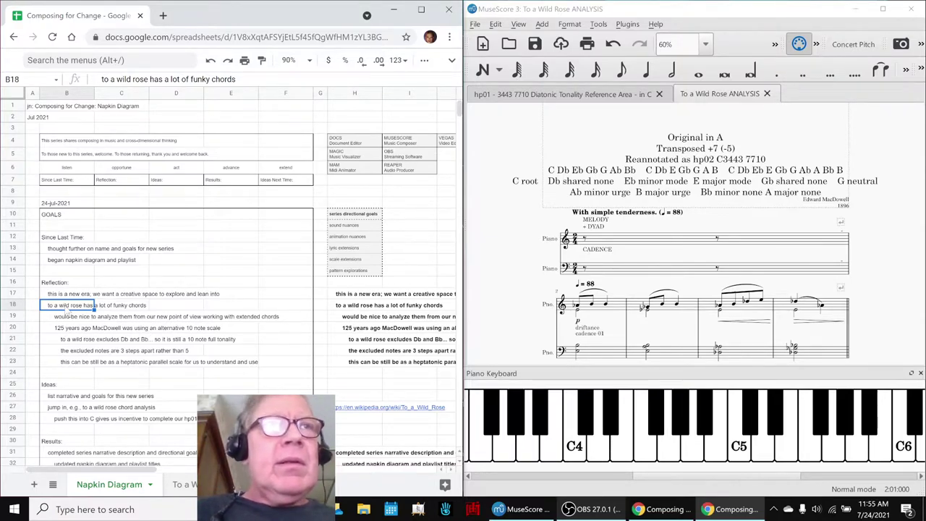
{"action": "key", "text": "Down"}
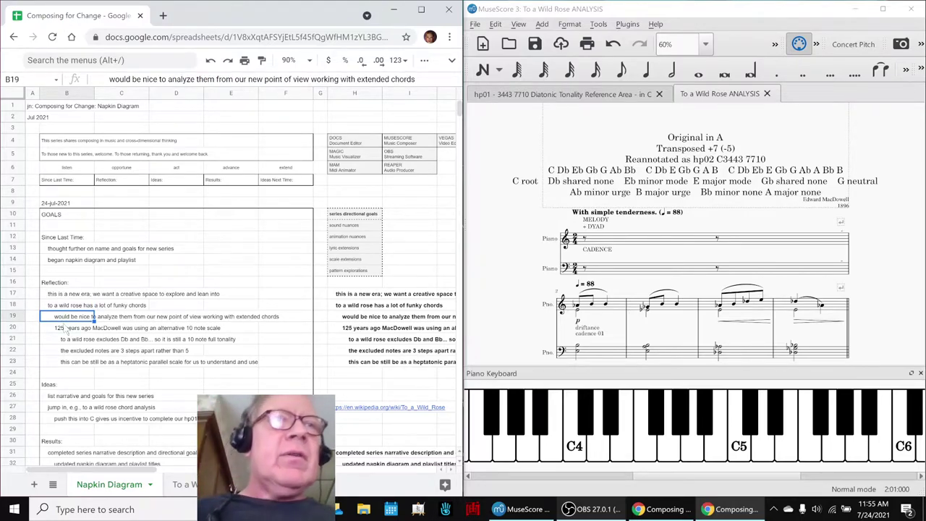
{"action": "key", "text": "Down"}
{"action": "scroll", "coordinate": [67, 326], "scroll_direction": "down", "scroll_amount": 2}
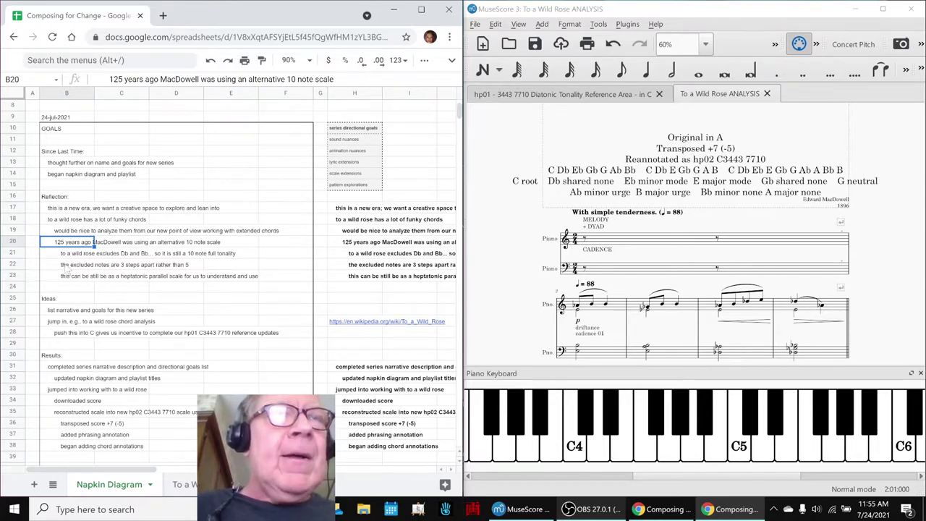
Continue through the Db/Bb exclusion, excluded notes and heptatonic parallel scale notes.
{"action": "key", "text": "Down"}
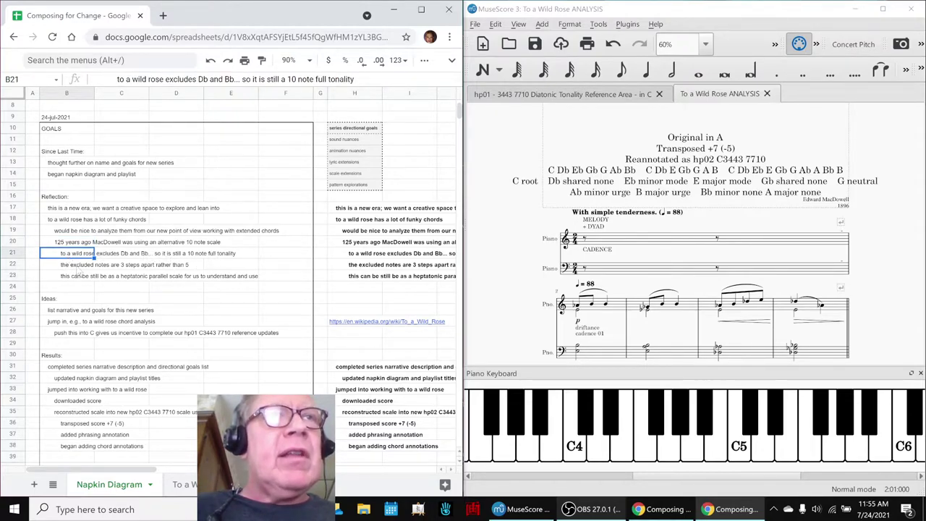
{"action": "key", "text": "Down"}
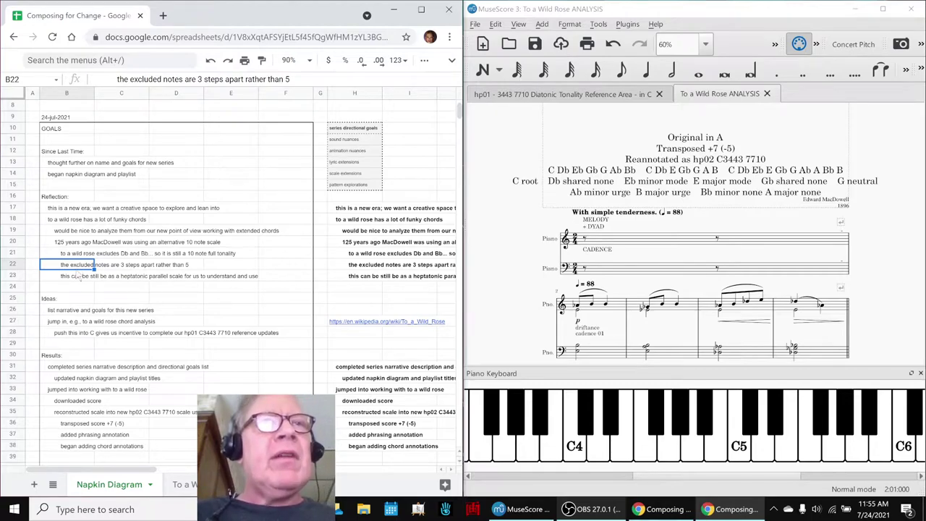
{"action": "key", "text": "Down"}
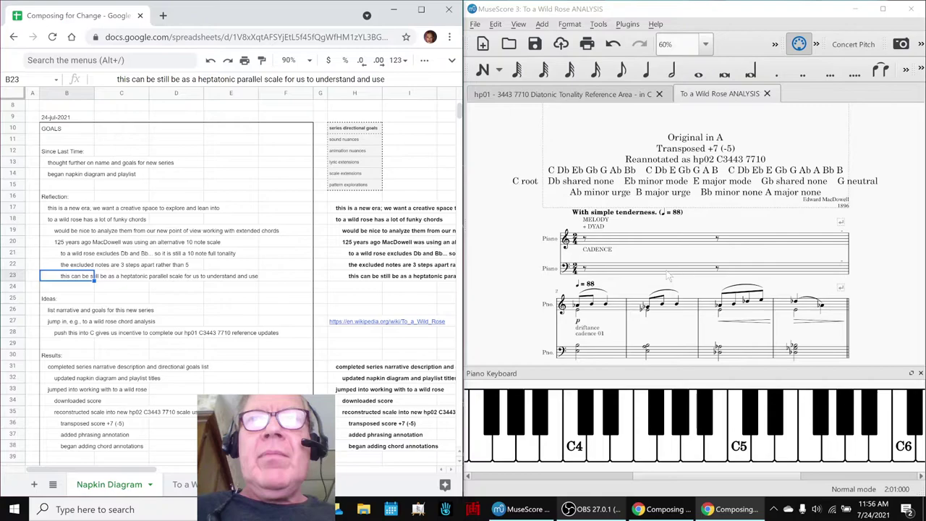
{"action": "scroll", "coordinate": [668, 275], "scroll_direction": "down", "scroll_amount": 1}
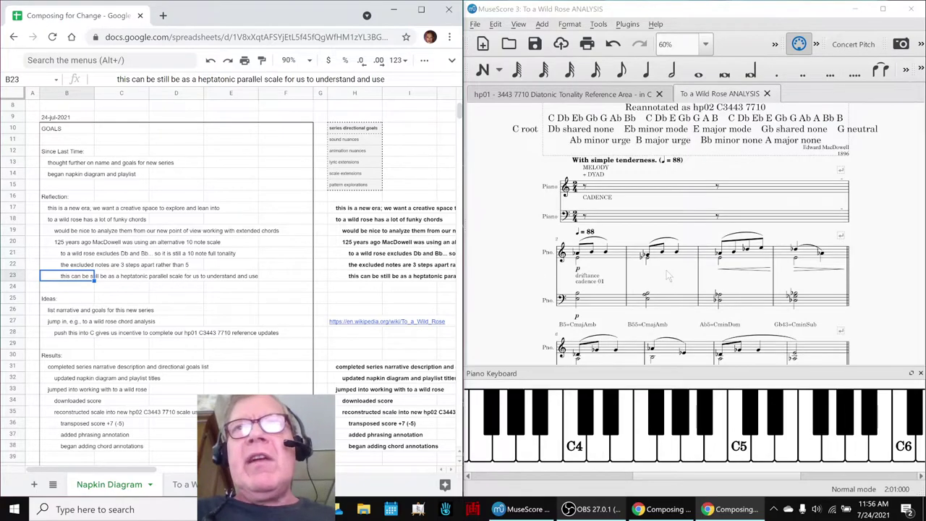
{"action": "scroll", "coordinate": [632, 300], "scroll_direction": "down", "scroll_amount": 2}
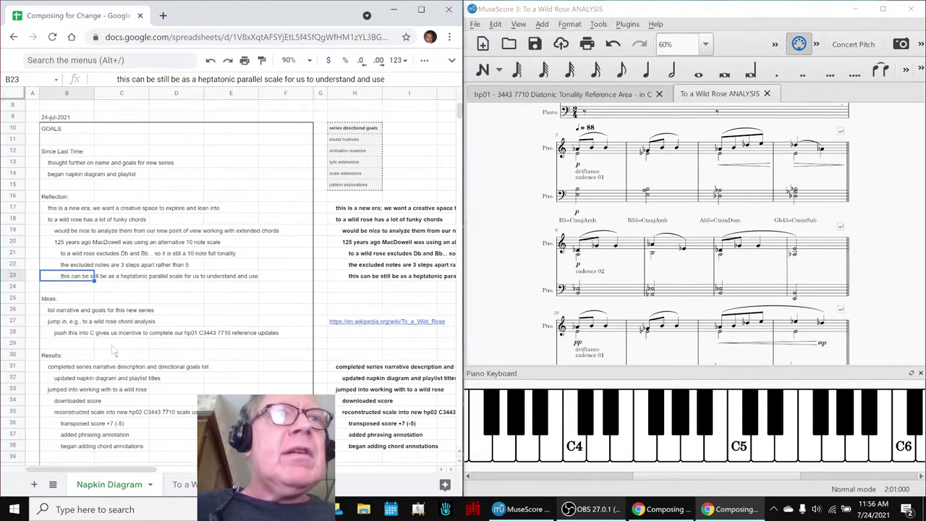
{"action": "scroll", "coordinate": [113, 350], "scroll_direction": "up", "scroll_amount": 2}
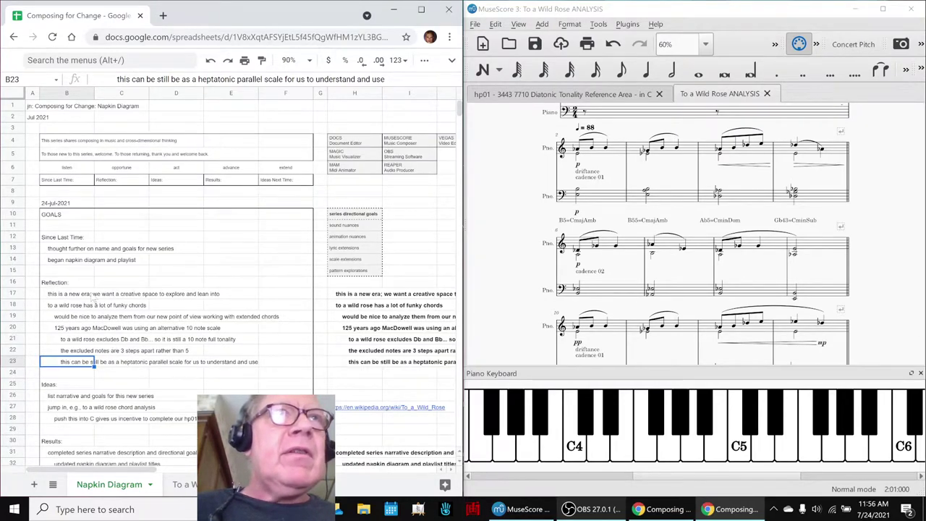
{"action": "left_click", "coordinate": [54, 141]}
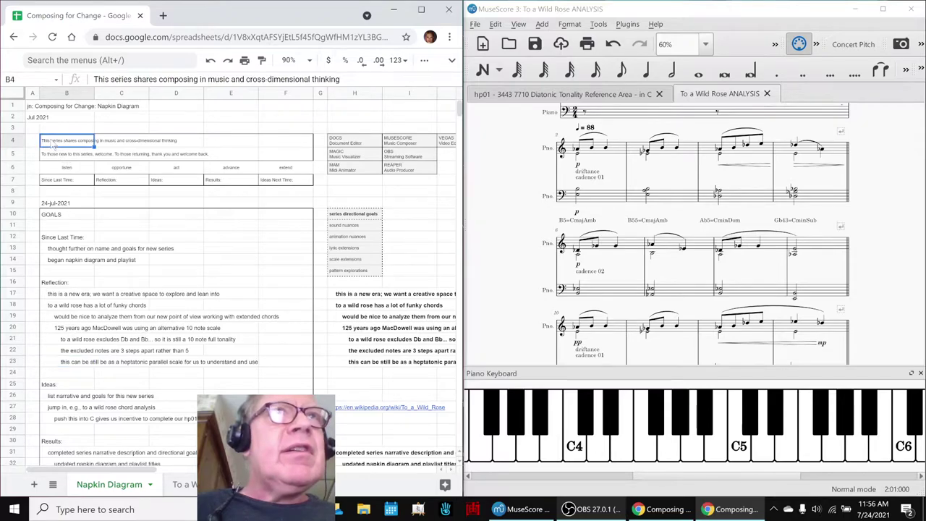
{"action": "left_click", "coordinate": [119, 79]}
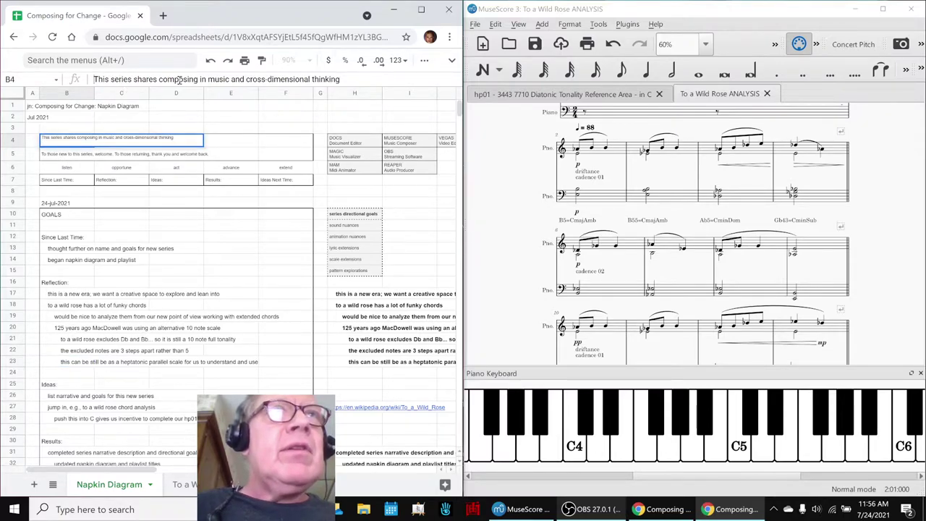
{"action": "double_click", "coordinate": [218, 78]}
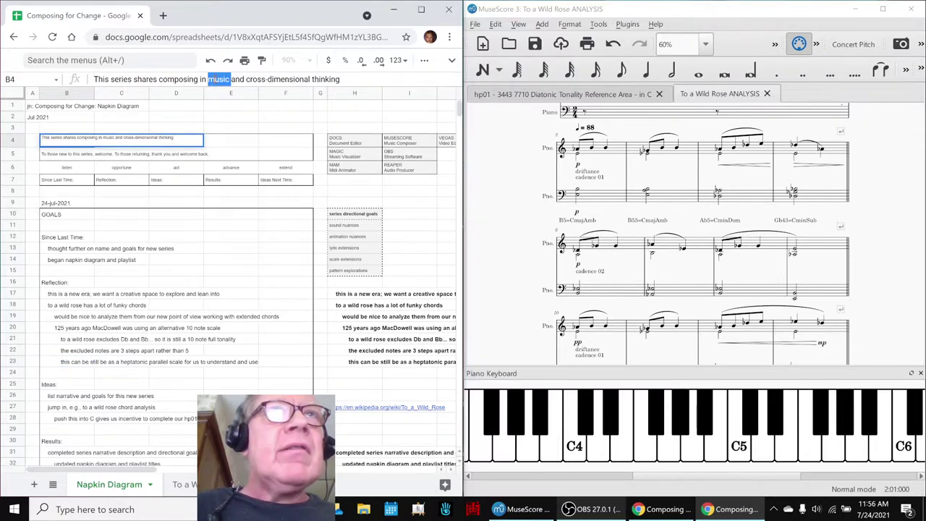
{"action": "left_click", "coordinate": [90, 157]}
{"action": "left_click", "coordinate": [58, 108]}
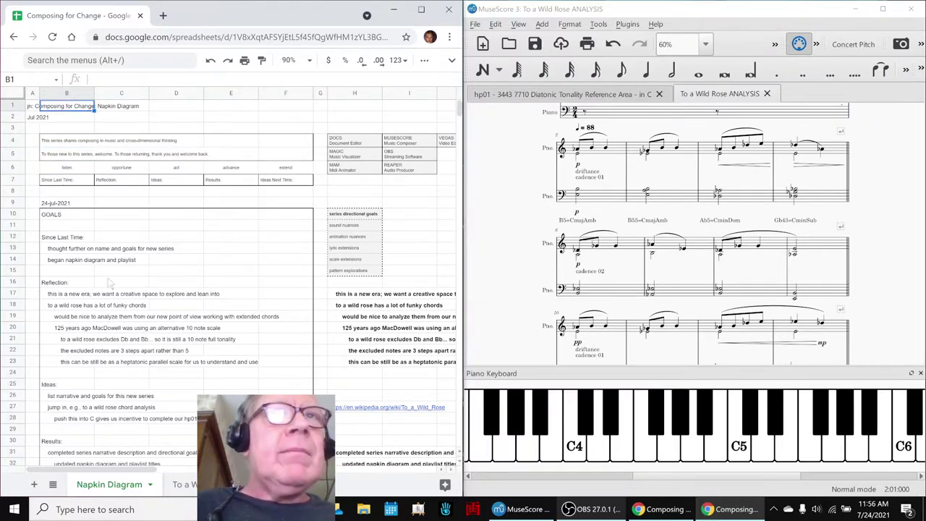
{"action": "left_click", "coordinate": [340, 218]}
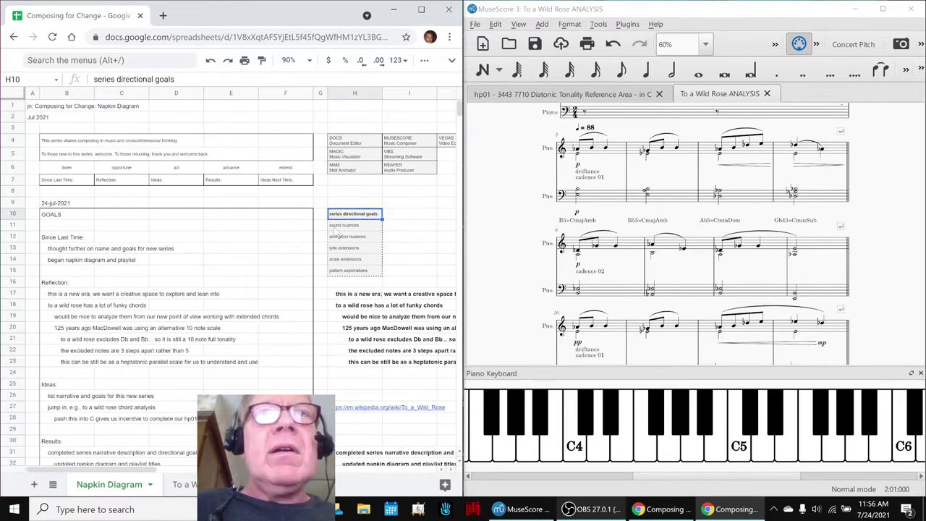
{"action": "left_click", "coordinate": [337, 227]}
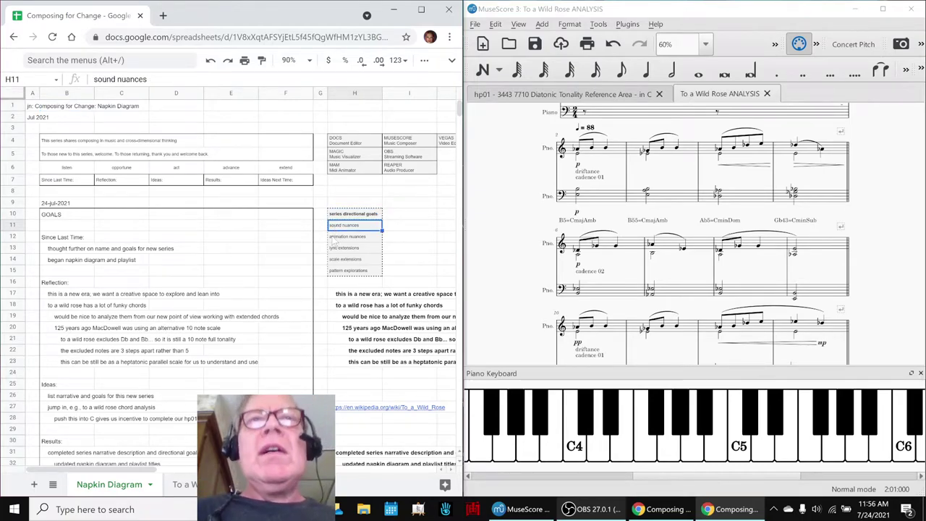
{"action": "left_click", "coordinate": [335, 239]}
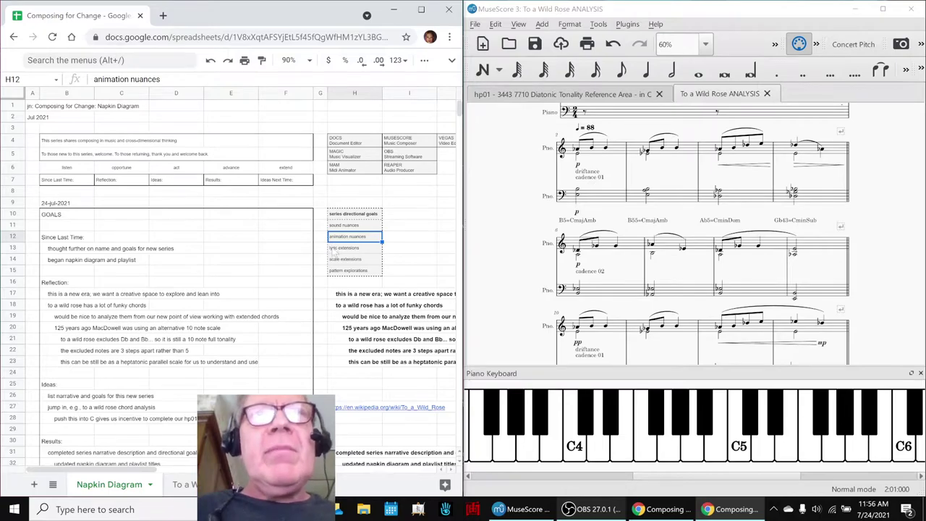
{"action": "left_click", "coordinate": [334, 249]}
{"action": "left_click", "coordinate": [337, 260]}
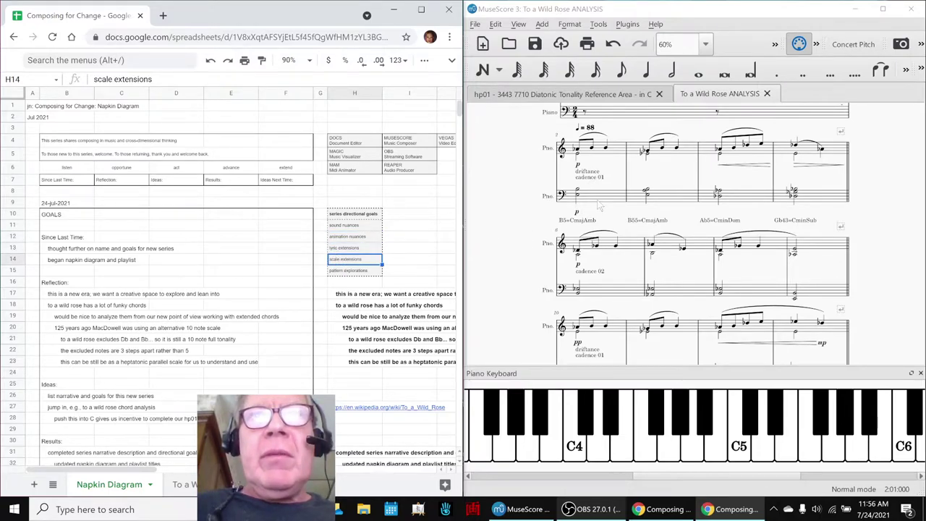
{"action": "left_click", "coordinate": [360, 272]}
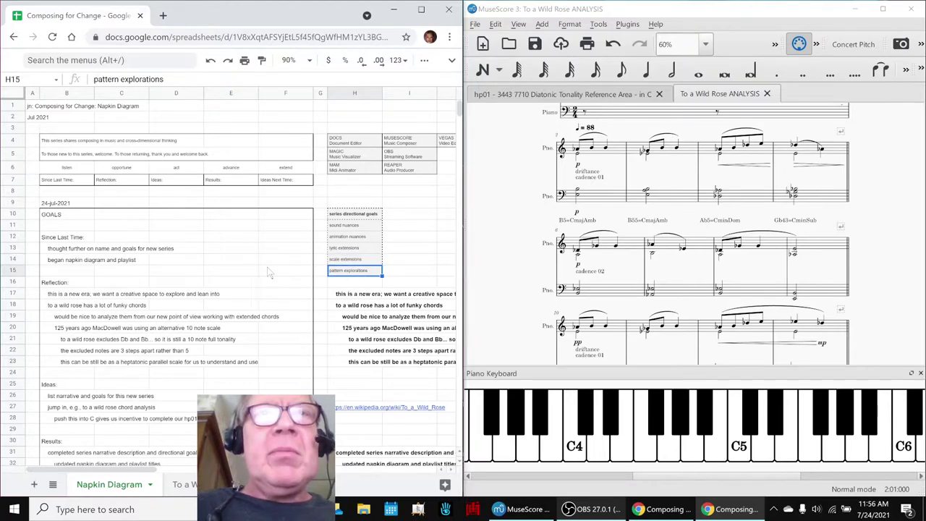
{"action": "scroll", "coordinate": [148, 304], "scroll_direction": "down", "scroll_amount": 2}
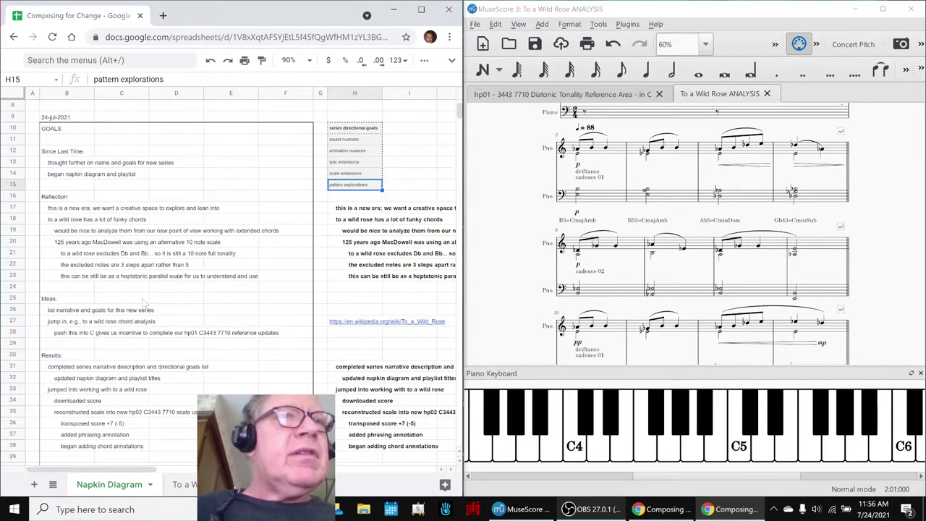
{"action": "left_click", "coordinate": [64, 335]}
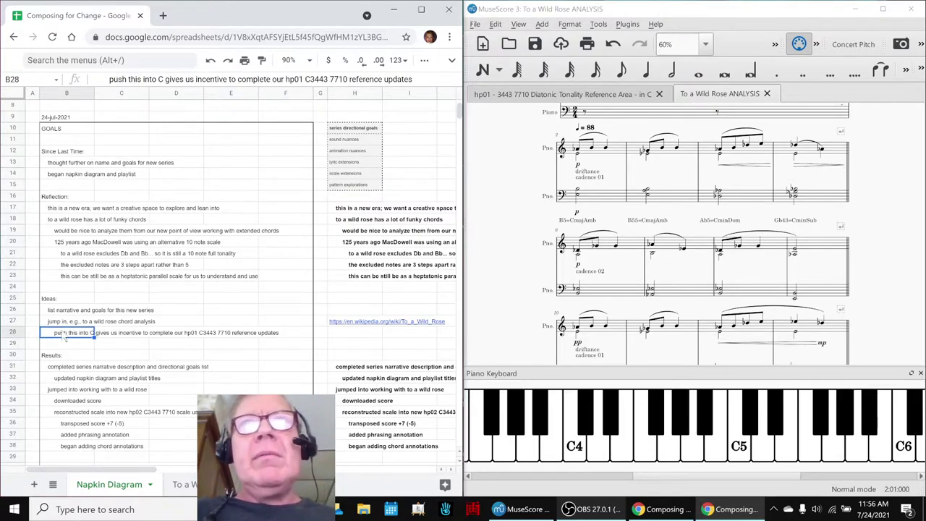
Select the whole hp01 reference score, then all of To a Wild Rose ANALYSIS.
{"action": "left_click", "coordinate": [492, 97]}
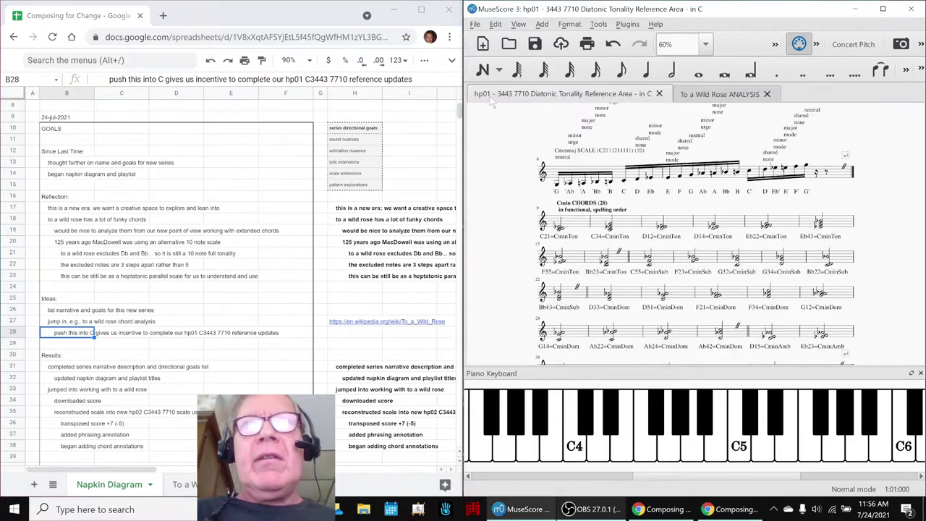
{"action": "key", "text": "ctrl+a"}
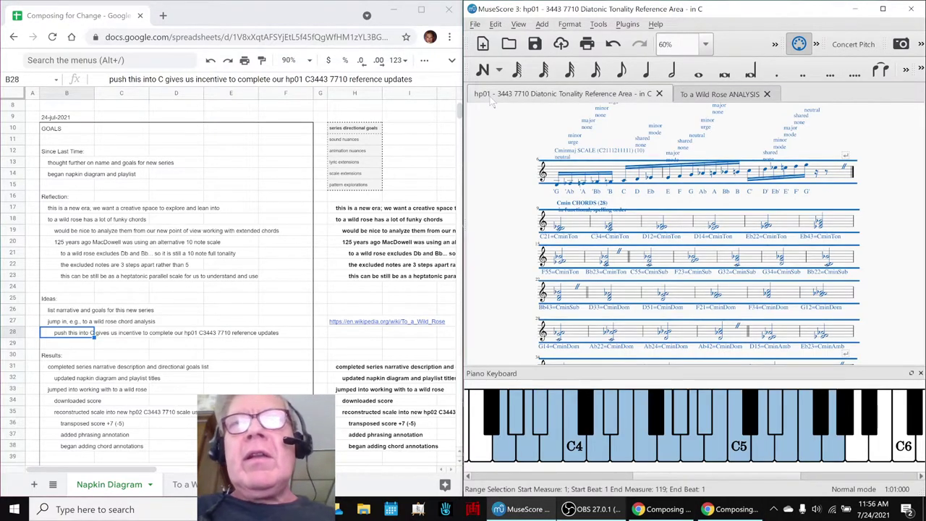
{"action": "left_click", "coordinate": [727, 96]}
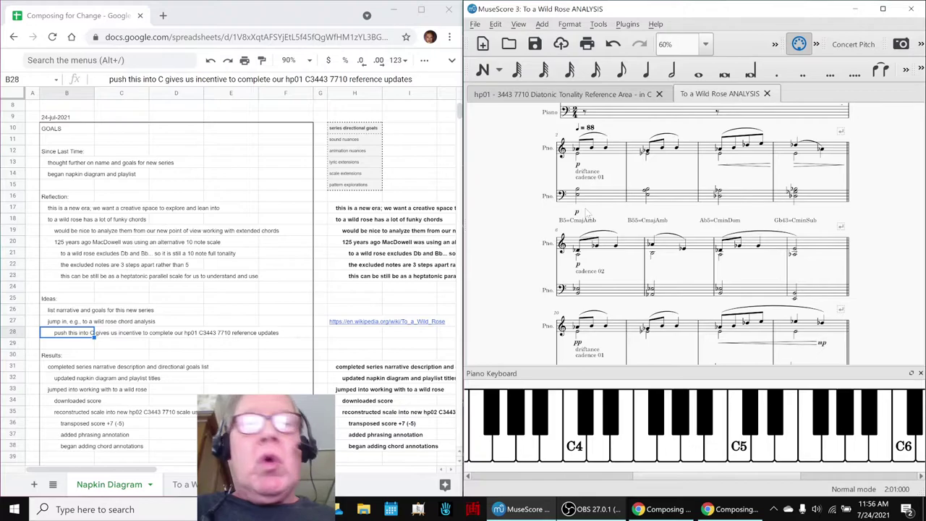
{"action": "key", "text": "ctrl+a"}
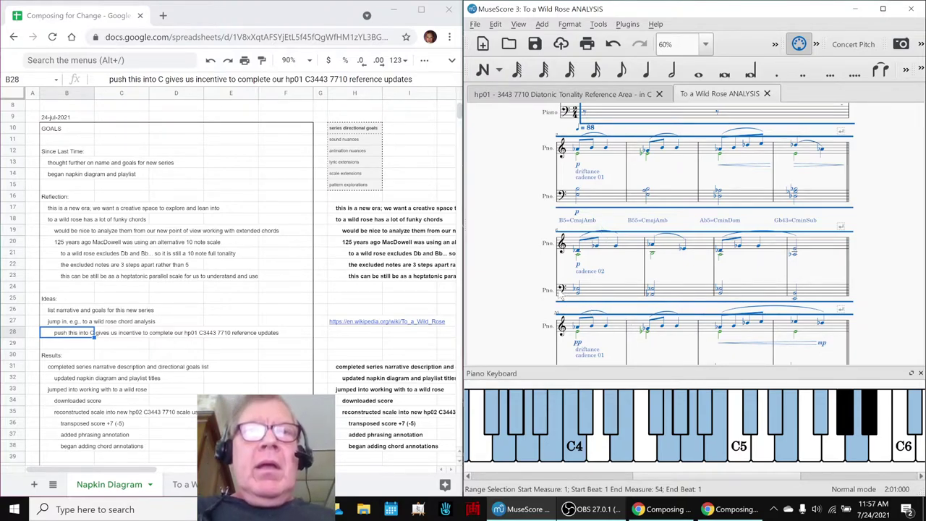
Maximize MuseScore, clear the selection, and switch To a Wild Rose to Continuous View.
{"action": "left_click", "coordinate": [882, 9]}
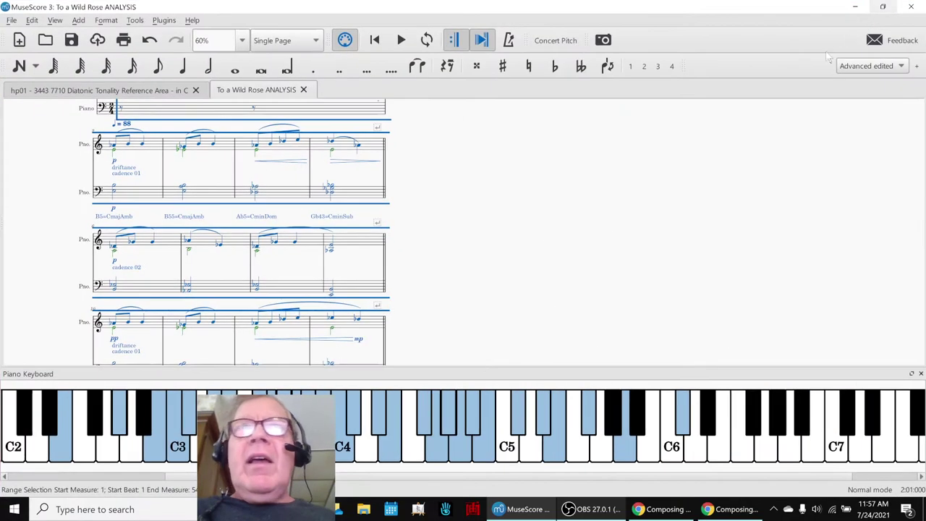
{"action": "left_click", "coordinate": [629, 244]}
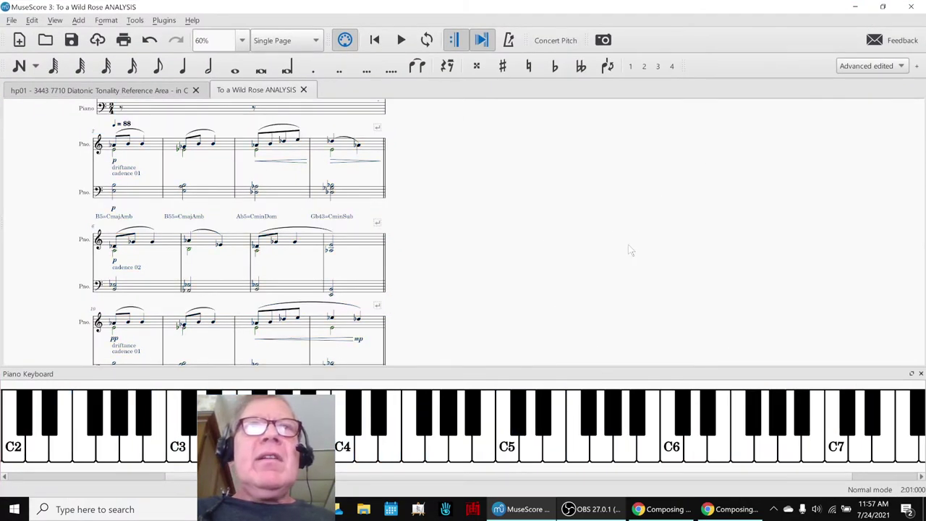
{"action": "left_click", "coordinate": [296, 48]}
{"action": "left_click", "coordinate": [293, 26]}
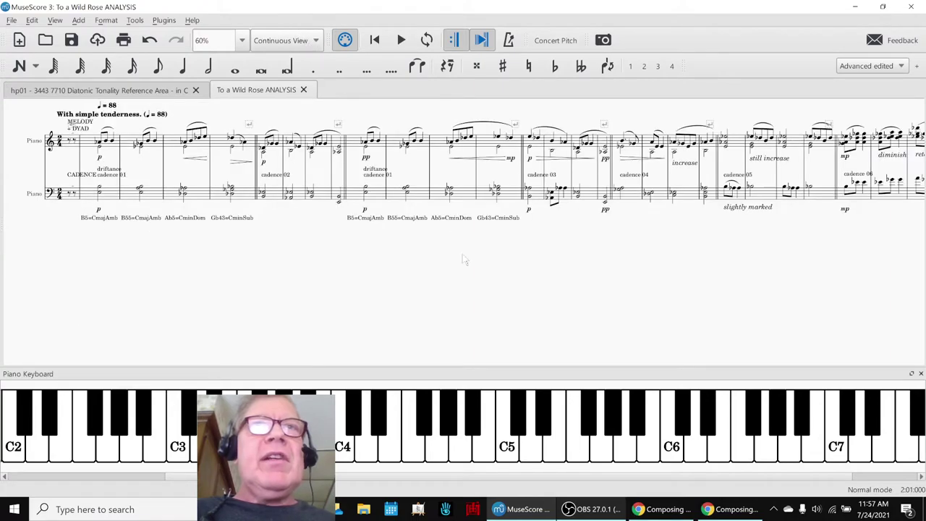
{"action": "scroll", "coordinate": [464, 279], "scroll_direction": "up", "scroll_amount": 2}
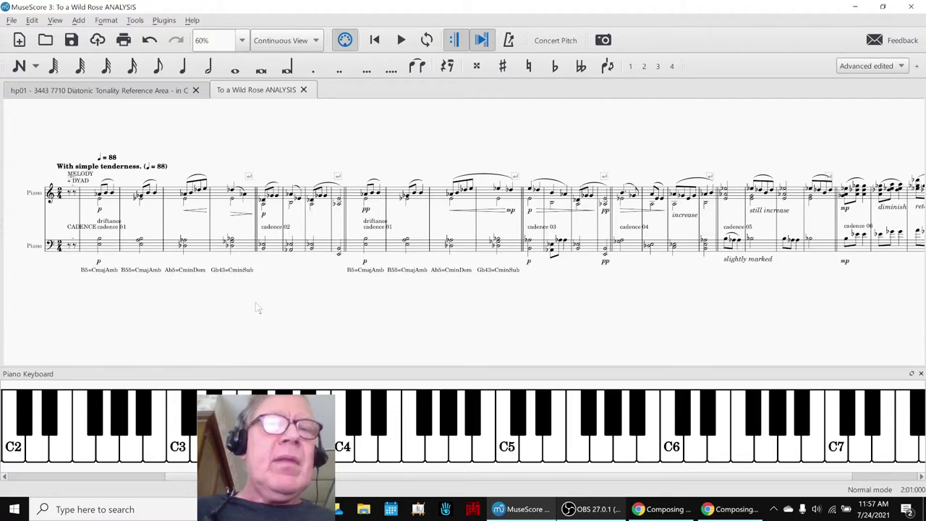
Play To a Wild Rose from the opening rest to the final cadence, then return to the spreadsheet.
{"action": "key", "text": "ctrl+Home"}
{"action": "key", "text": "space"}
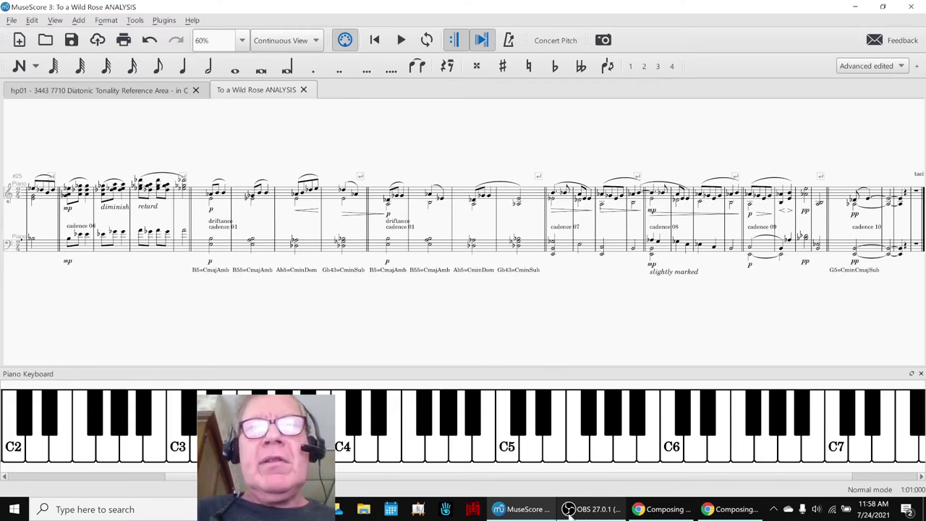
{"action": "left_click", "coordinate": [664, 510]}
Review the Results and the note on annotating remaining cadence chords, then bring up OBS Studio.
{"action": "left_click", "coordinate": [726, 510]}
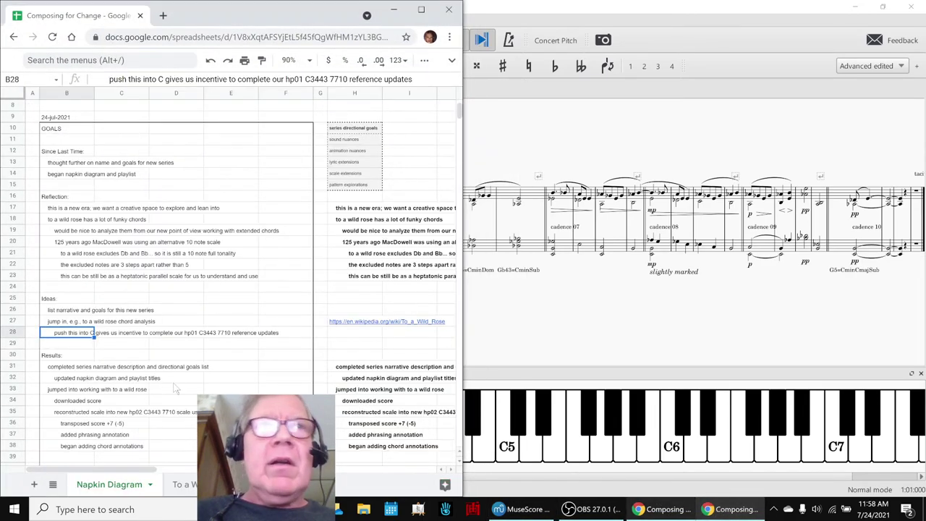
{"action": "scroll", "coordinate": [172, 386], "scroll_direction": "down", "scroll_amount": 7}
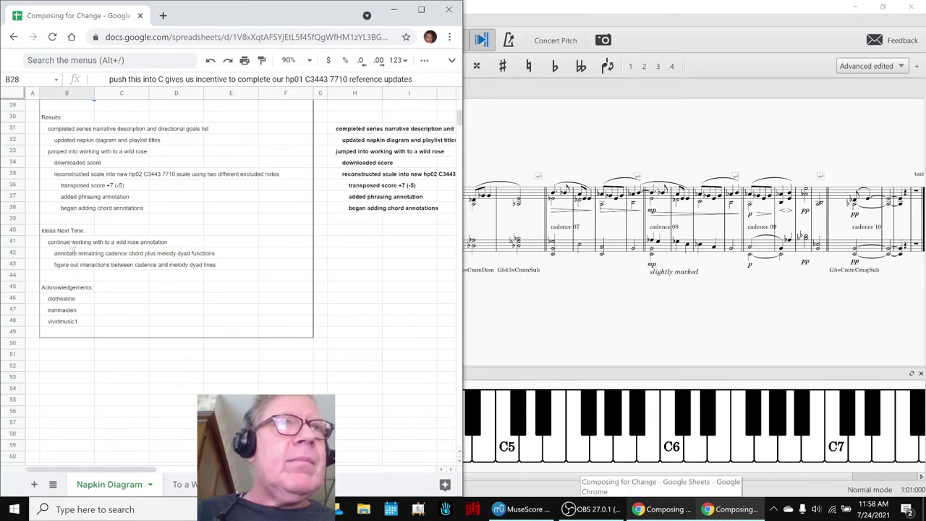
{"action": "left_click", "coordinate": [73, 256]}
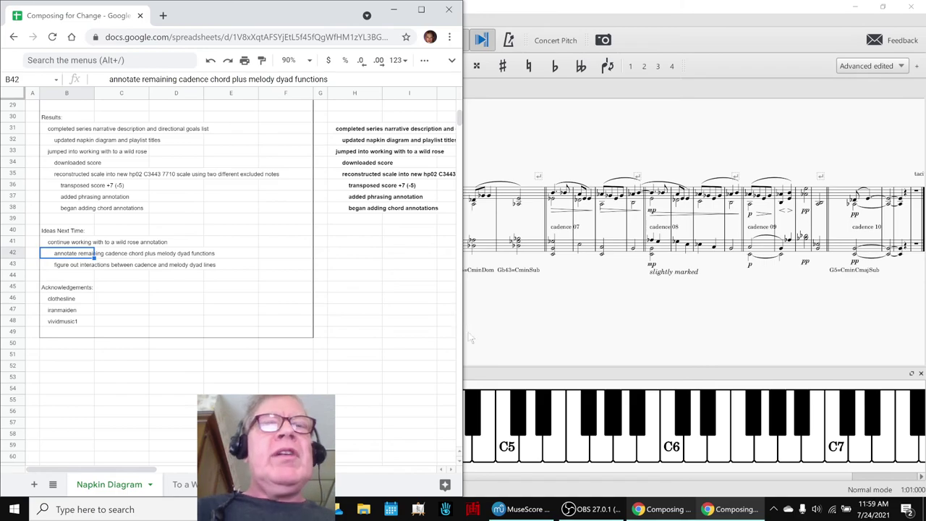
{"action": "left_click", "coordinate": [594, 511]}
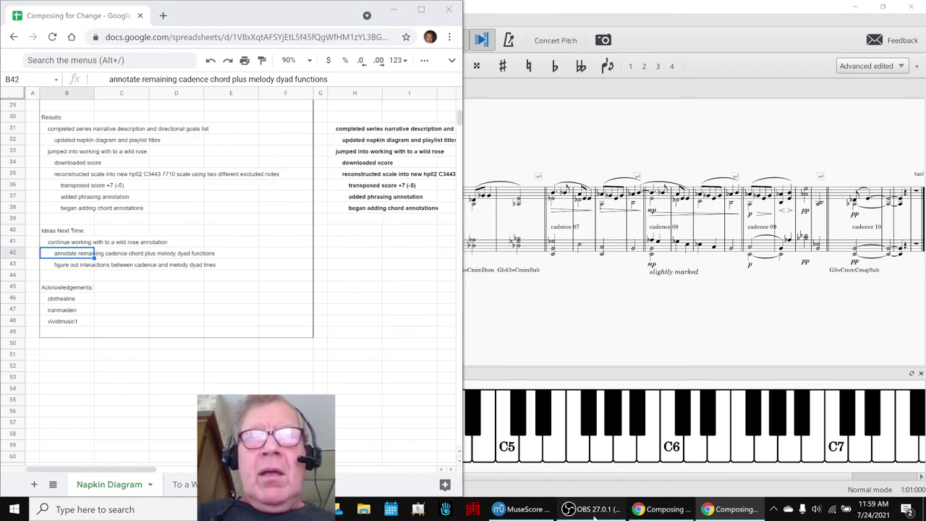